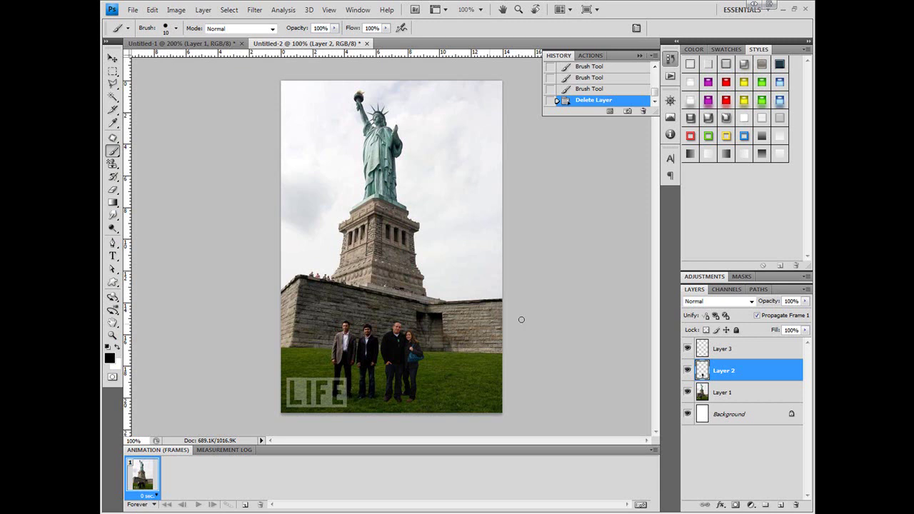
Check the couple photo in Untitled-1, then return to Untitled-2 zoomed in to 300%.
{"action": "left_click", "coordinate": [207, 44]}
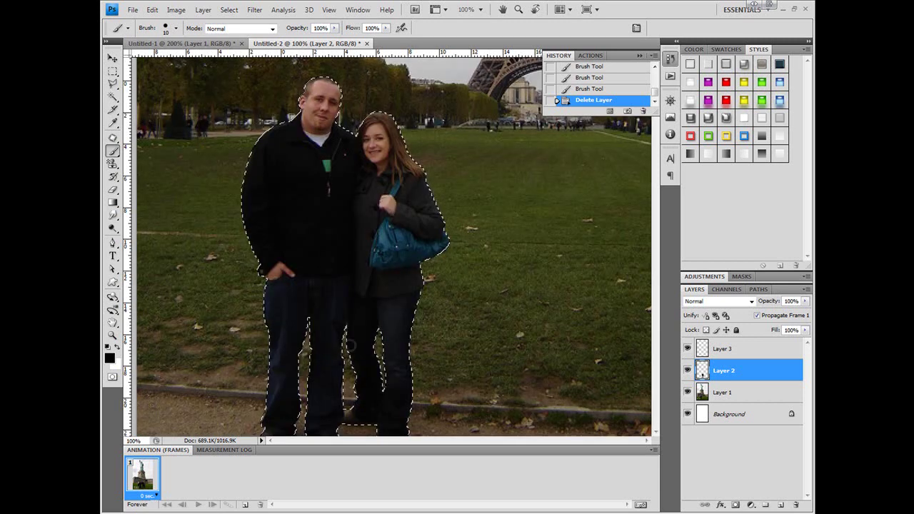
{"action": "key", "text": "ctrl+minus"}
{"action": "key", "text": "ctrl+minus"}
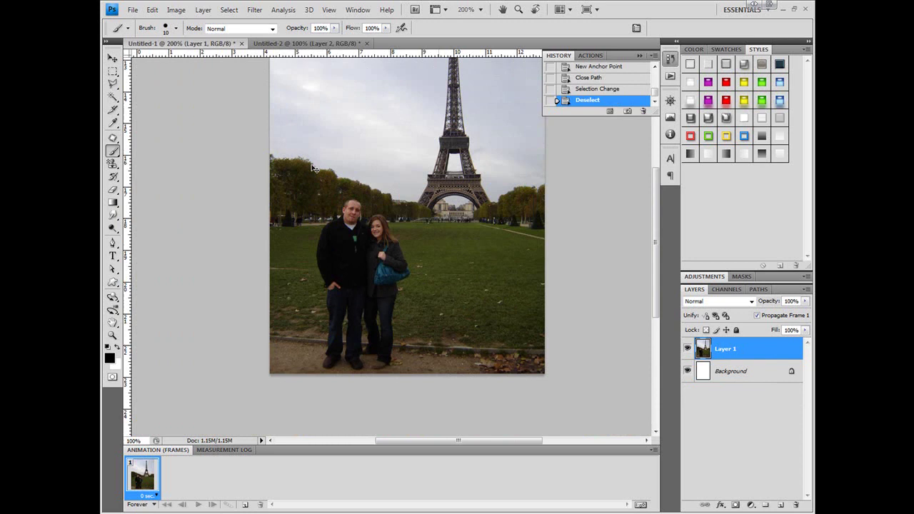
{"action": "key", "text": "ctrl+plus"}
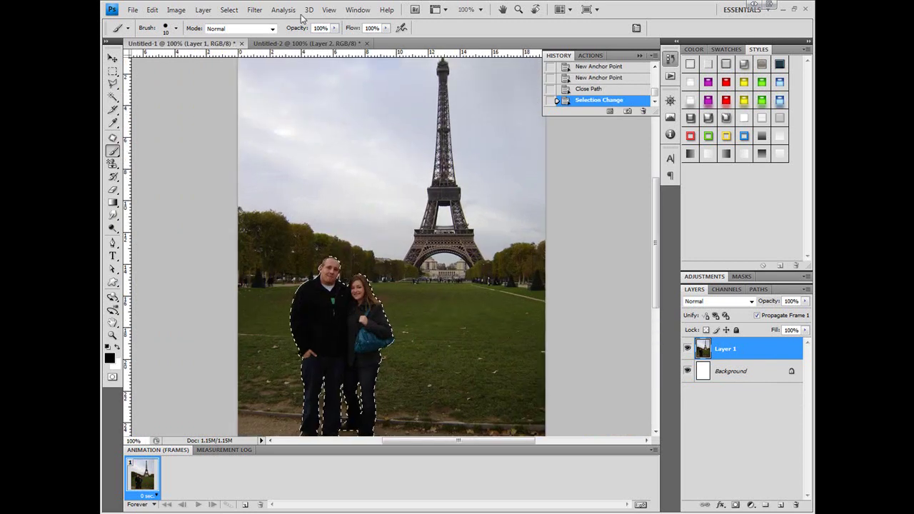
{"action": "key", "text": "ctrl+Tab"}
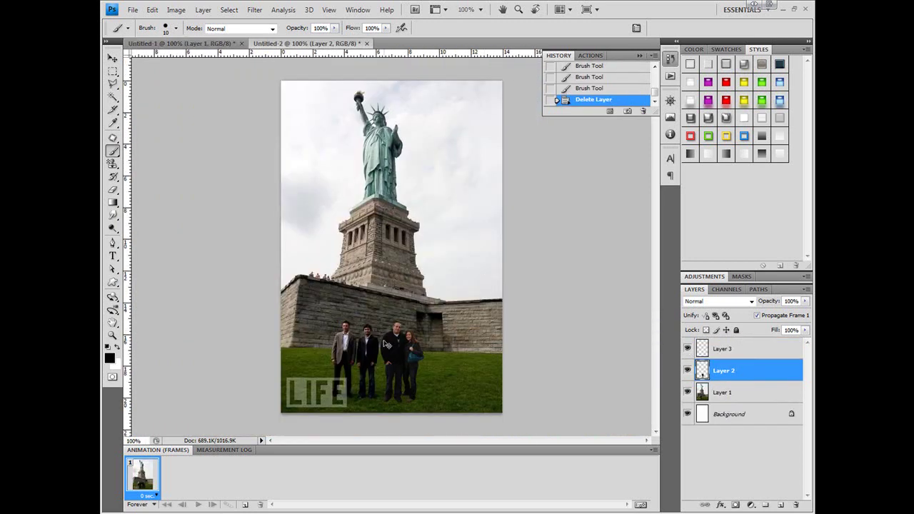
{"action": "key", "text": "ctrl+plus"}
{"action": "key", "text": "ctrl+plus"}
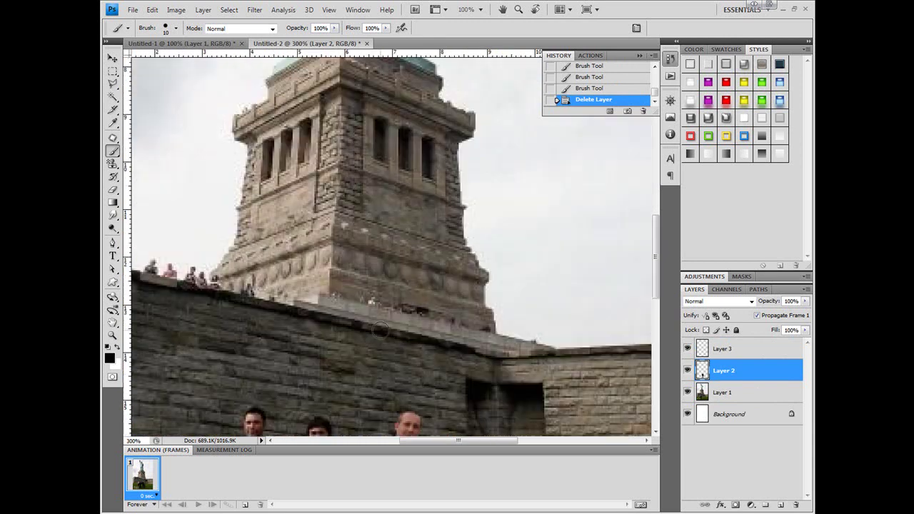
{"action": "scroll", "coordinate": [367, 308], "scroll_direction": "down", "scroll_amount": 5}
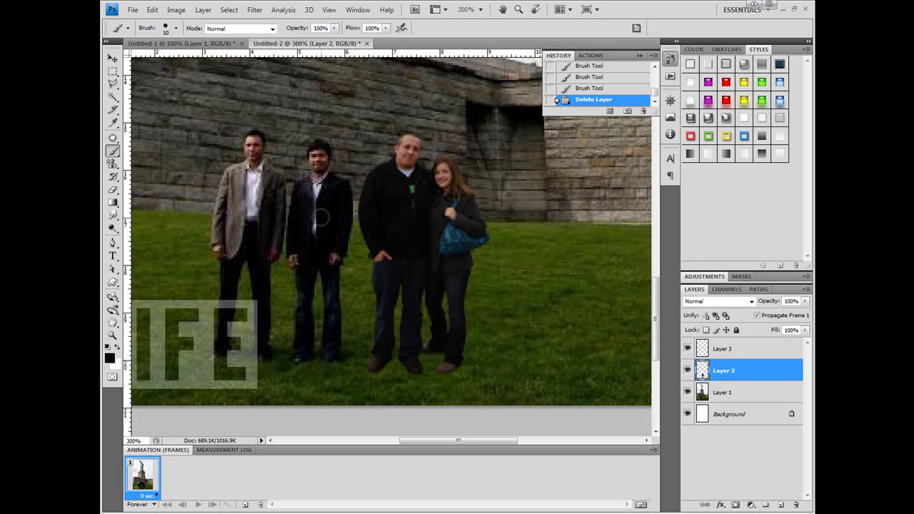
{"action": "scroll", "coordinate": [372, 236], "scroll_direction": "up", "scroll_amount": 3}
{"action": "scroll", "coordinate": [390, 384], "scroll_direction": "down", "scroll_amount": 3}
{"action": "mouse_move", "coordinate": [450, 441]}
{"action": "left_mouse_down"}
{"action": "mouse_move", "coordinate": [426, 445]}
{"action": "mouse_move", "coordinate": [480, 441]}
{"action": "mouse_move", "coordinate": [462, 441]}
{"action": "left_mouse_up"}
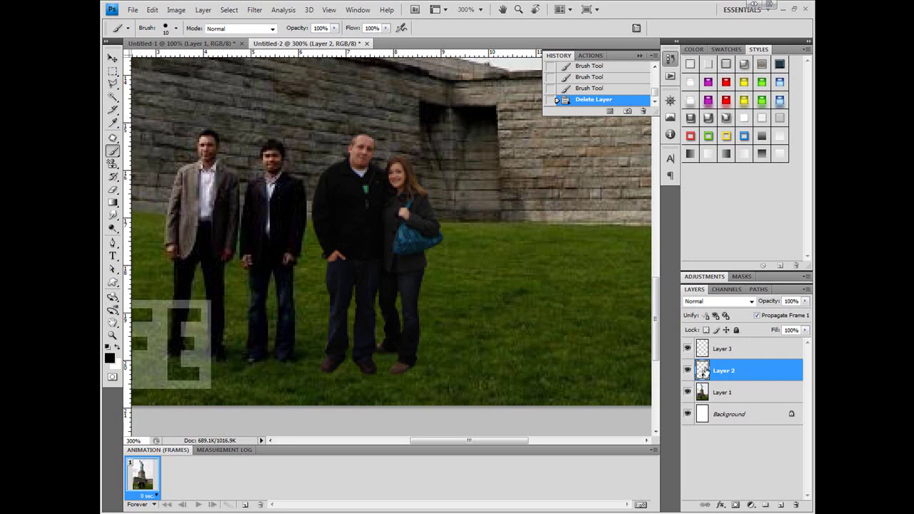
Duplicate the couple's Layer 2 onto a new Layer 2 copy.
{"action": "left_click", "coordinate": [703, 369], "text": "ctrl"}
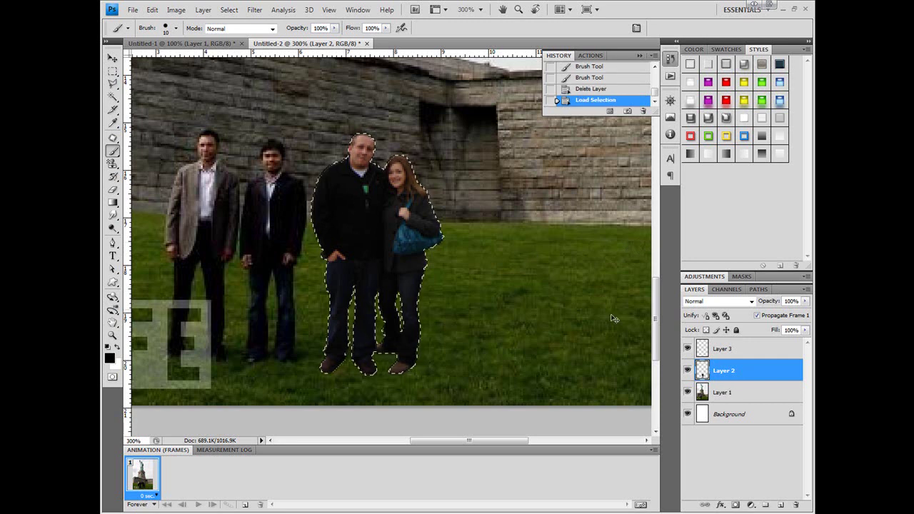
{"action": "key", "text": "ctrl+d"}
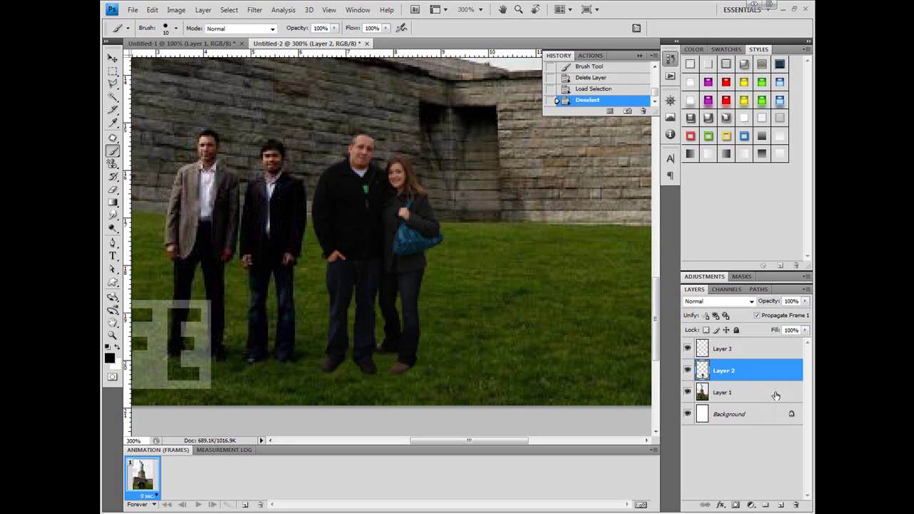
{"action": "key", "text": "ctrl+j"}
{"action": "key", "text": "v"}
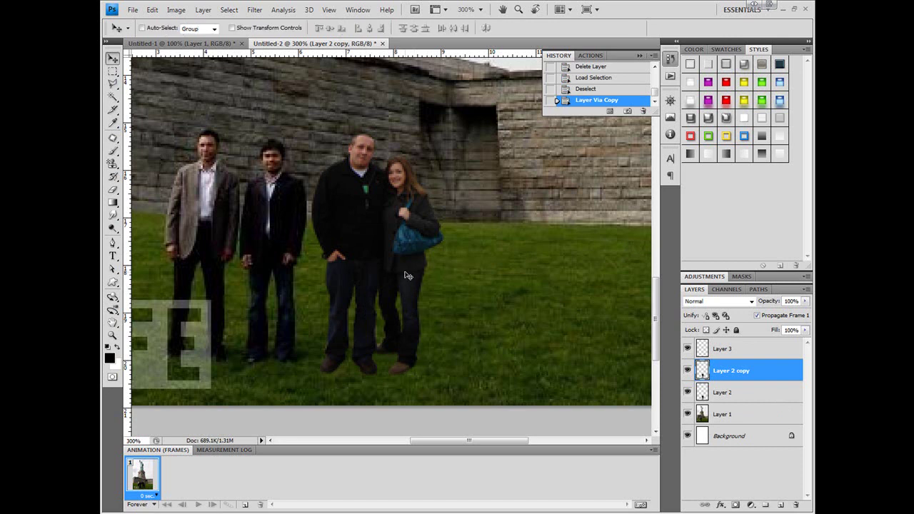
{"action": "left_click_drag", "start_coordinate": [406, 277], "coordinate": [443, 270]}
{"action": "key", "text": "ctrl+z"}
Rotate the couple copy about 57° so it lies across the grass, and commit.
{"action": "key", "text": "ctrl+t"}
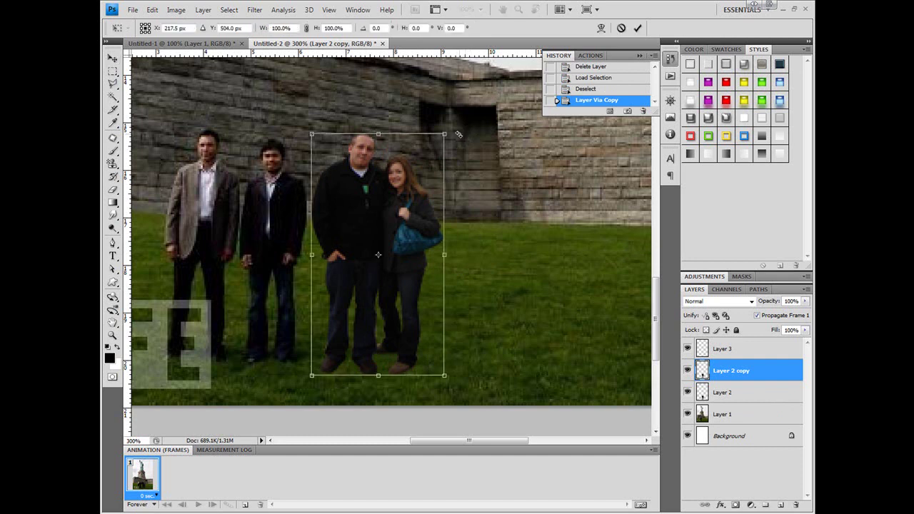
{"action": "left_click_drag", "start_coordinate": [467, 142], "coordinate": [533, 228]}
{"action": "mouse_move", "coordinate": [464, 443]}
{"action": "left_mouse_down"}
{"action": "mouse_move", "coordinate": [430, 442]}
{"action": "mouse_move", "coordinate": [447, 440]}
{"action": "left_mouse_up"}
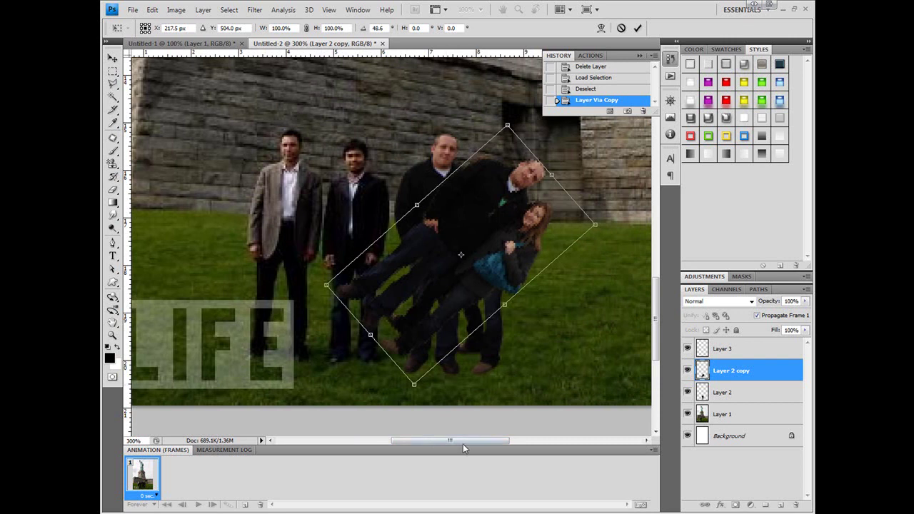
{"action": "left_click_drag", "start_coordinate": [463, 444], "coordinate": [486, 444]}
{"action": "left_click_drag", "start_coordinate": [415, 262], "coordinate": [485, 303]}
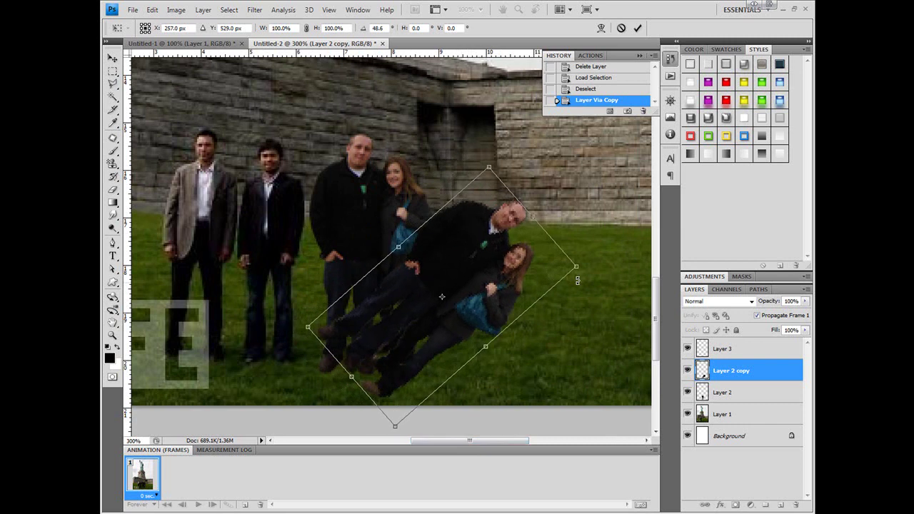
{"action": "left_click_drag", "start_coordinate": [591, 266], "coordinate": [592, 260]}
{"action": "left_click_drag", "start_coordinate": [480, 277], "coordinate": [481, 283]}
{"action": "left_click_drag", "start_coordinate": [600, 263], "coordinate": [600, 309]}
{"action": "left_click_drag", "start_coordinate": [512, 242], "coordinate": [507, 256]}
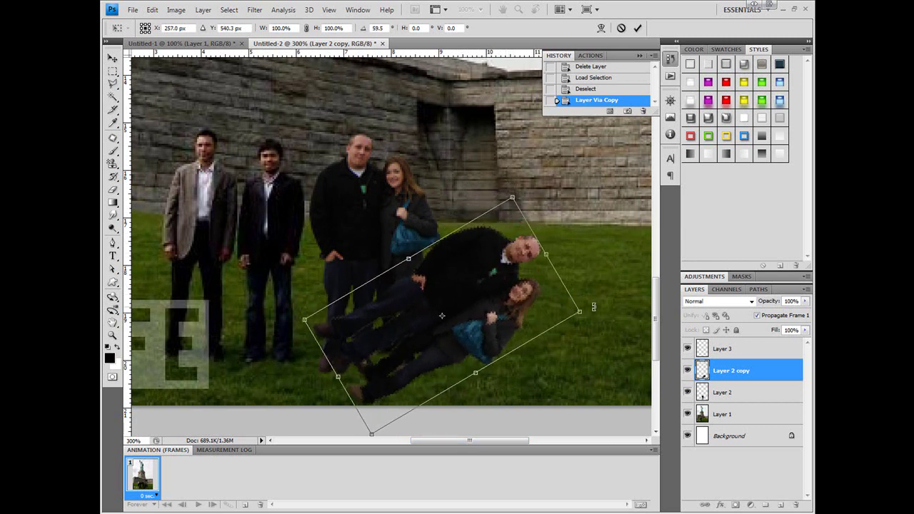
{"action": "left_click_drag", "start_coordinate": [594, 302], "coordinate": [595, 296]}
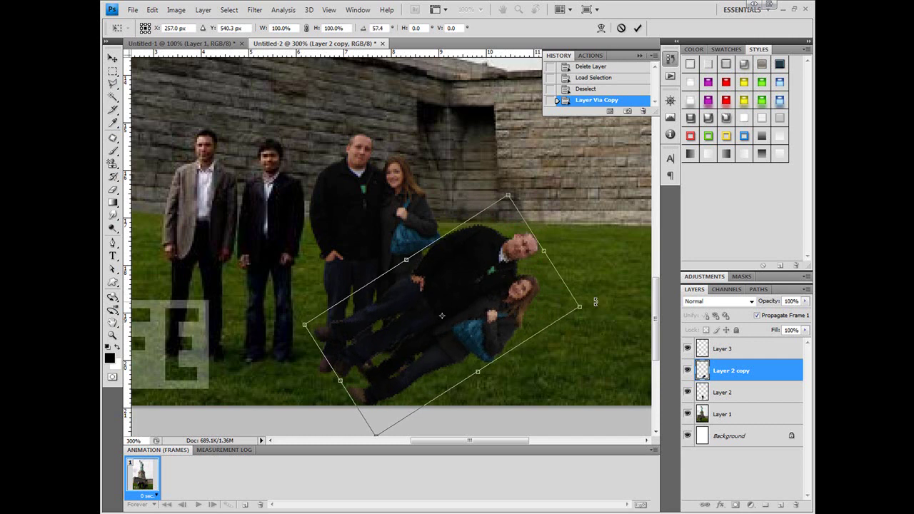
{"action": "double_click", "coordinate": [461, 320]}
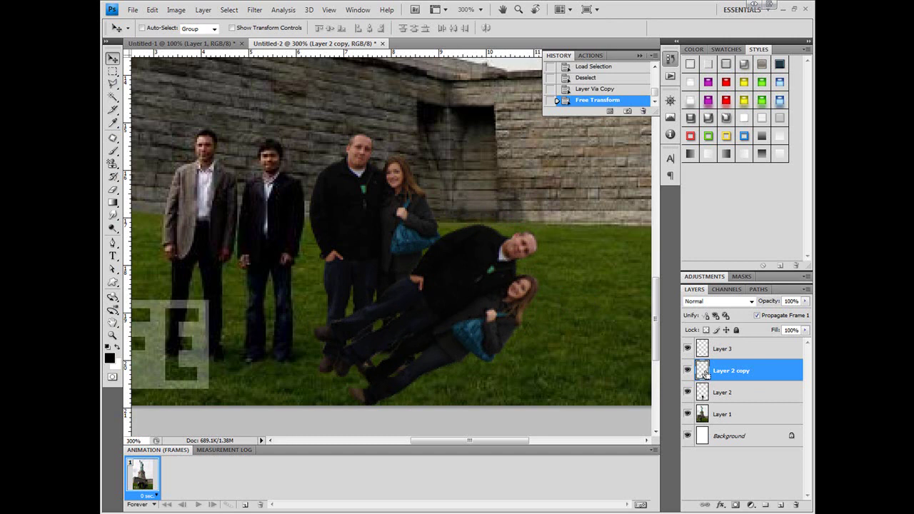
Fill the rotated couple copy on Layer 2 copy with solid black.
{"action": "left_click", "coordinate": [703, 369], "text": "ctrl"}
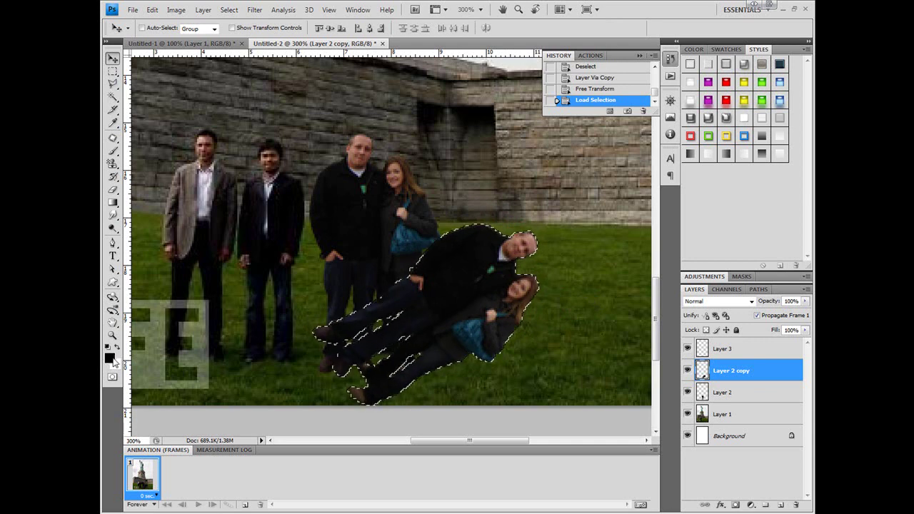
{"action": "key", "text": "alt+BackSpace"}
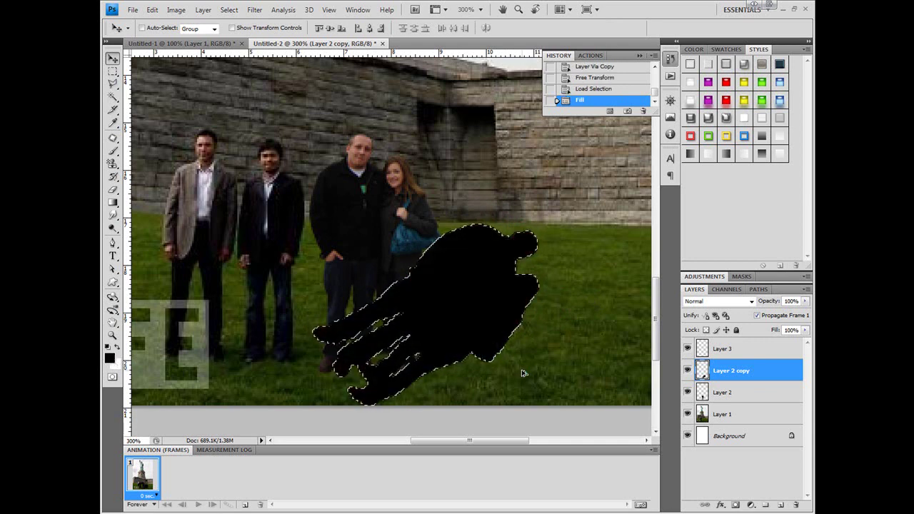
{"action": "key", "text": "ctrl+d"}
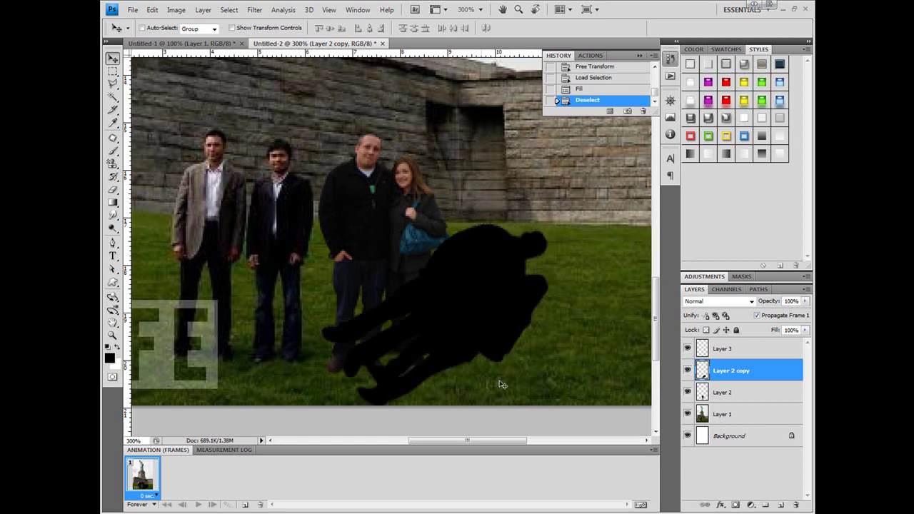
Choose the Polygonal Lasso tool.
{"action": "left_click_drag", "start_coordinate": [466, 440], "coordinate": [493, 442]}
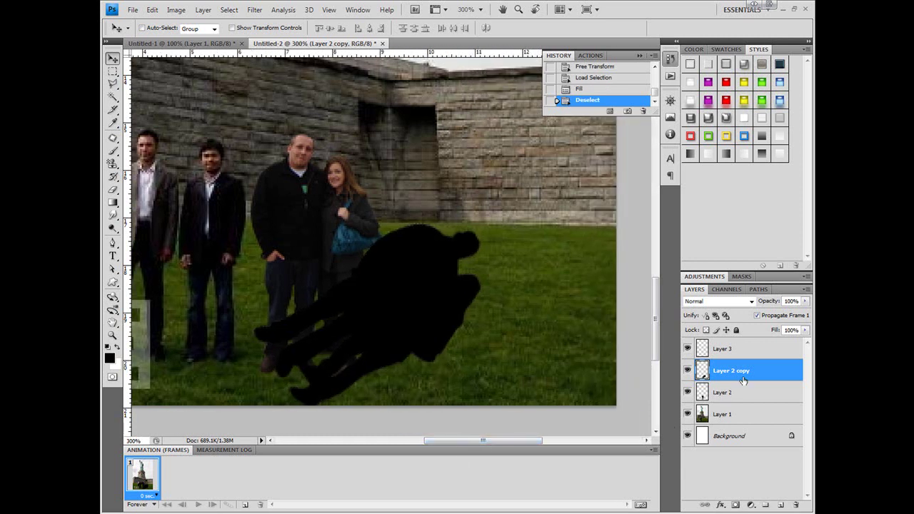
{"action": "left_click", "coordinate": [112, 84]}
{"action": "left_click", "coordinate": [148, 95]}
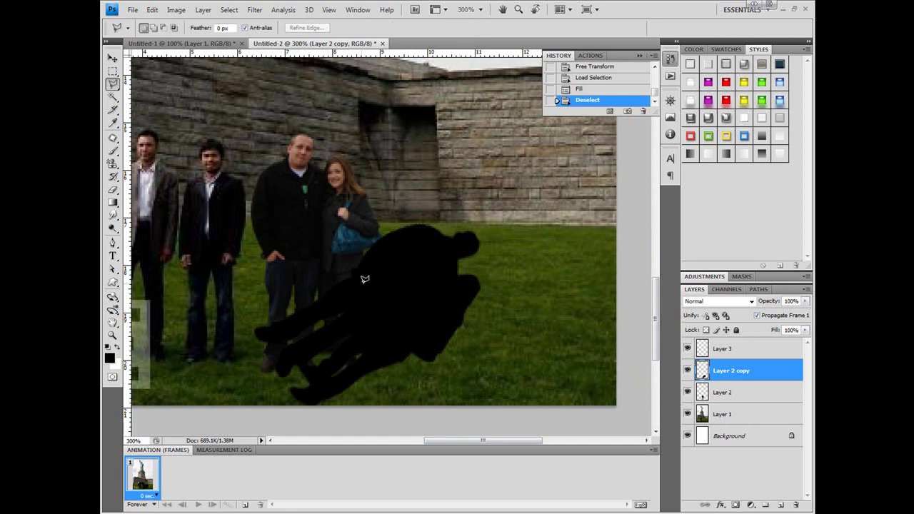
{"action": "left_click", "coordinate": [153, 9]}
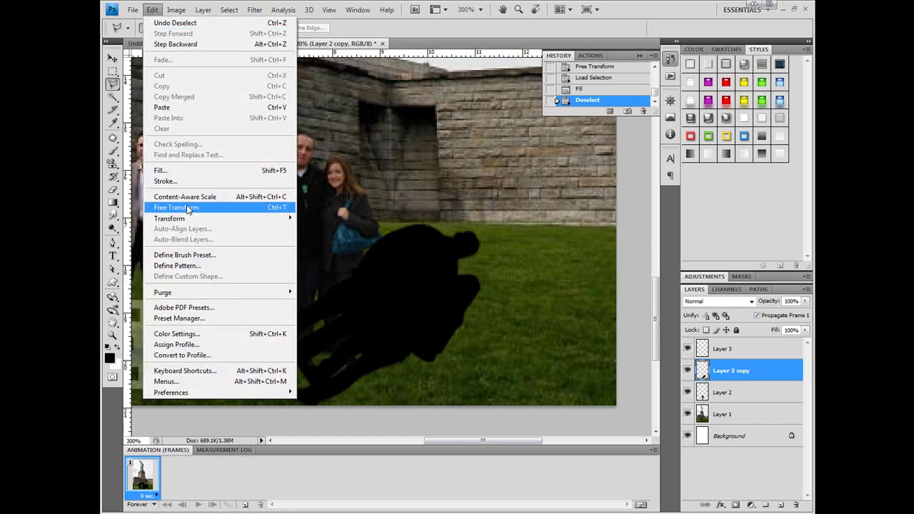
{"action": "mouse_move", "coordinate": [187, 219]}
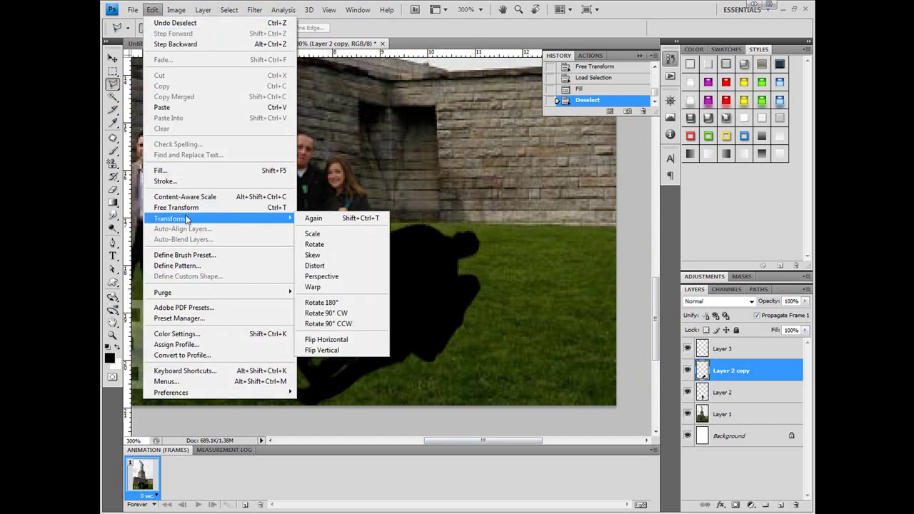
{"action": "left_click", "coordinate": [113, 83]}
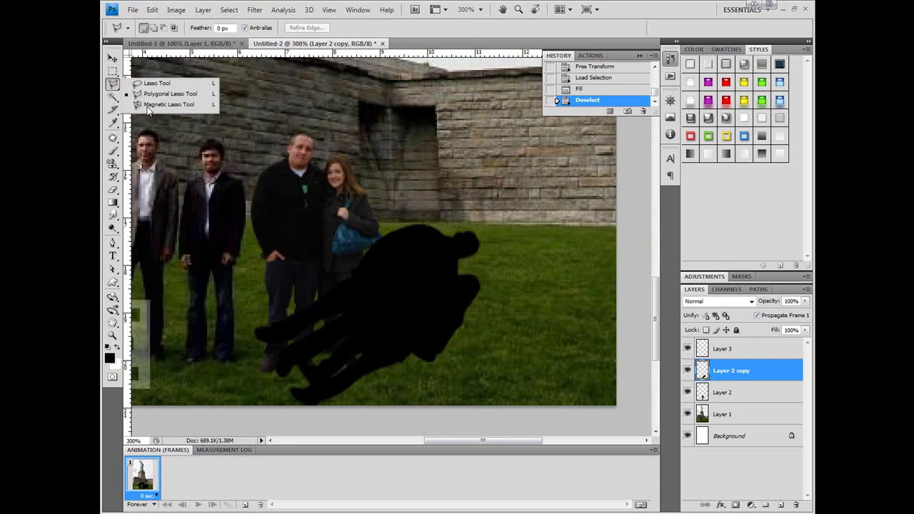
Outline the shadow's leg-like left portion and delete it.
{"action": "left_click", "coordinate": [330, 282]}
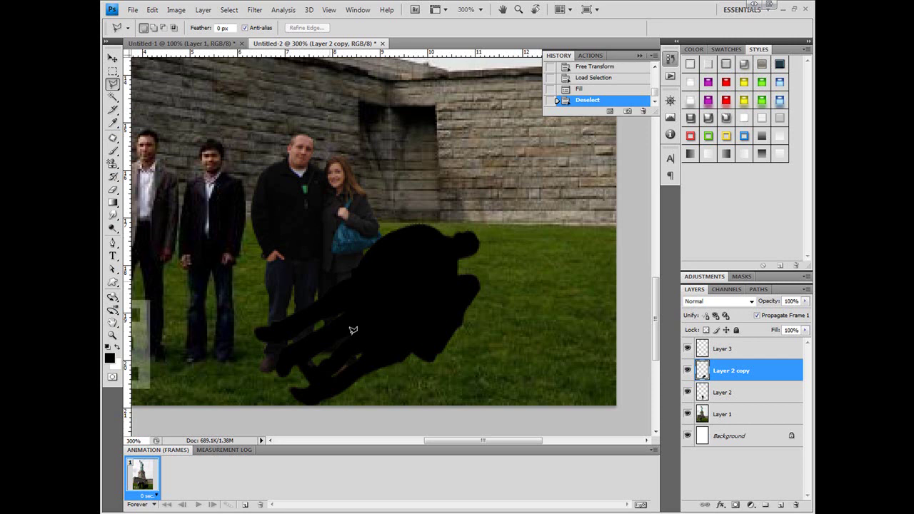
{"action": "left_click", "coordinate": [374, 386]}
{"action": "left_click", "coordinate": [299, 415]}
{"action": "left_click", "coordinate": [227, 329]}
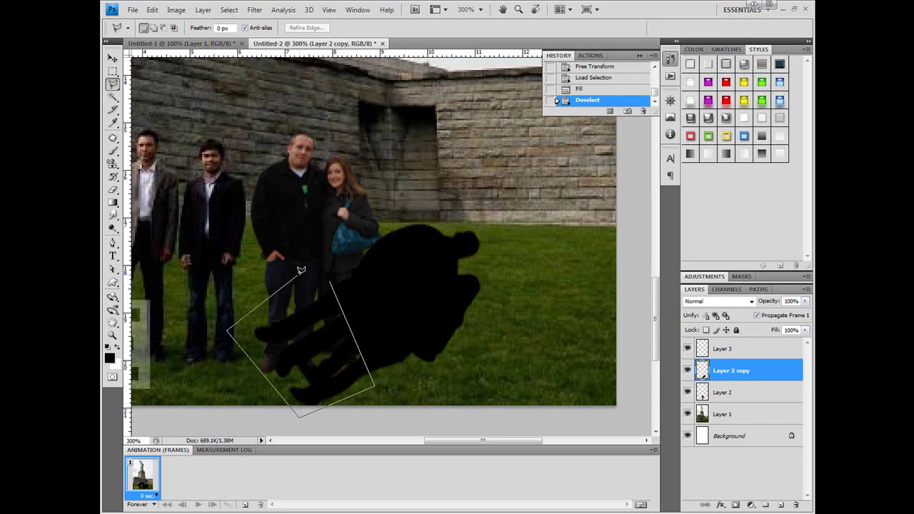
{"action": "left_click", "coordinate": [300, 275]}
{"action": "left_click", "coordinate": [330, 283]}
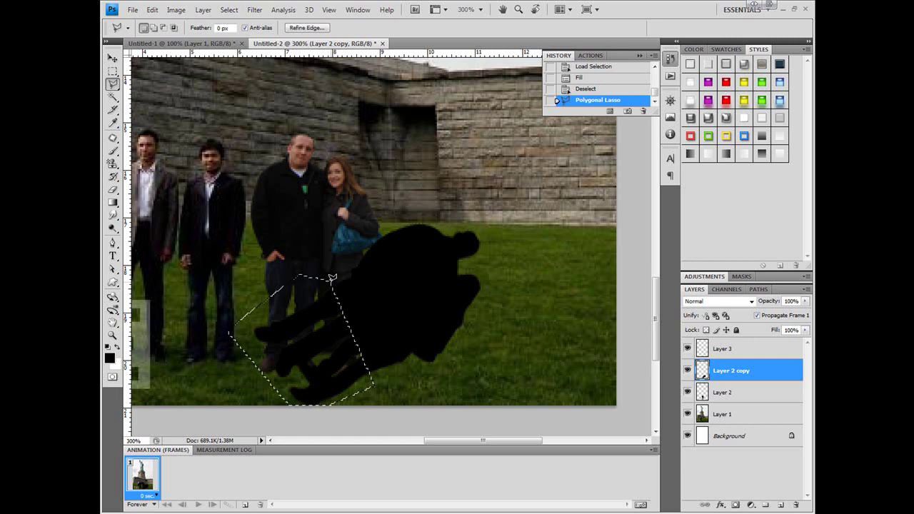
{"action": "key", "text": "Delete"}
{"action": "key", "text": "ctrl+d"}
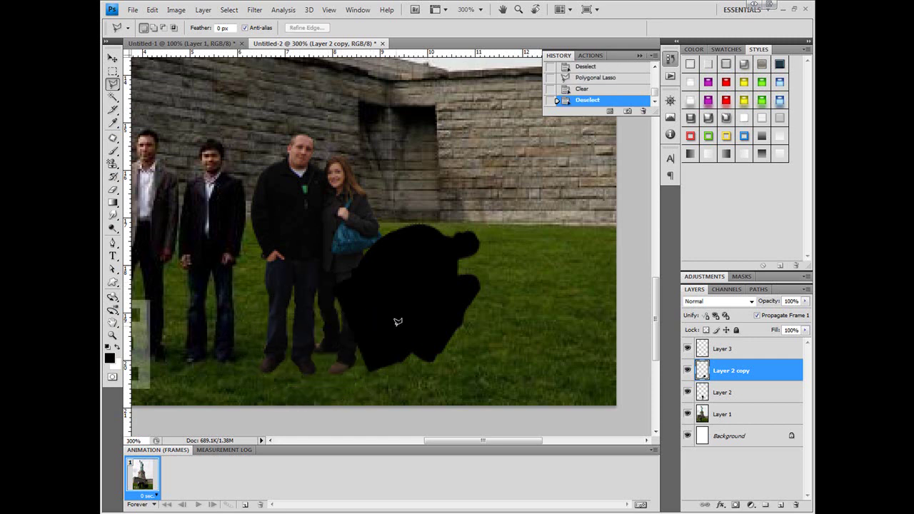
Place Layer 2 copy below Layer 2 and shift the shadow slightly left.
{"action": "left_click_drag", "start_coordinate": [772, 375], "coordinate": [756, 406]}
{"action": "key", "text": "v"}
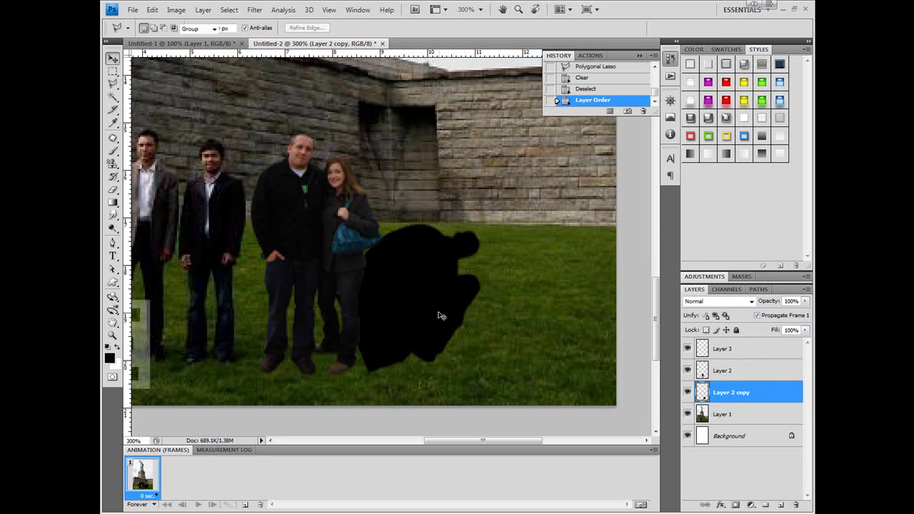
{"action": "mouse_move", "coordinate": [433, 310]}
{"action": "left_mouse_down"}
{"action": "mouse_move", "coordinate": [401, 320]}
{"action": "mouse_move", "coordinate": [410, 323]}
{"action": "left_mouse_up"}
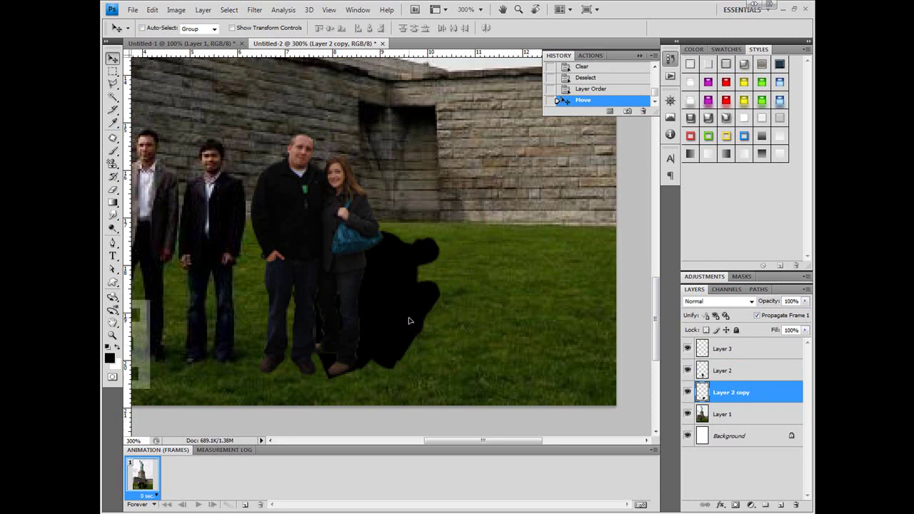
Rotate the shadow about 15° behind the couple's feet and apply it.
{"action": "key", "text": "ctrl+t"}
{"action": "left_click_drag", "start_coordinate": [483, 290], "coordinate": [487, 261]}
{"action": "left_click_drag", "start_coordinate": [384, 317], "coordinate": [388, 315]}
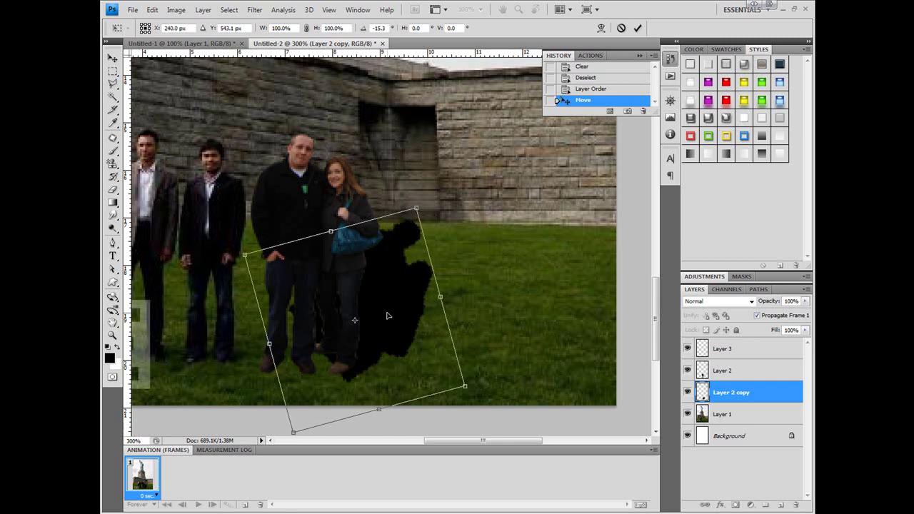
{"action": "key", "text": "Return"}
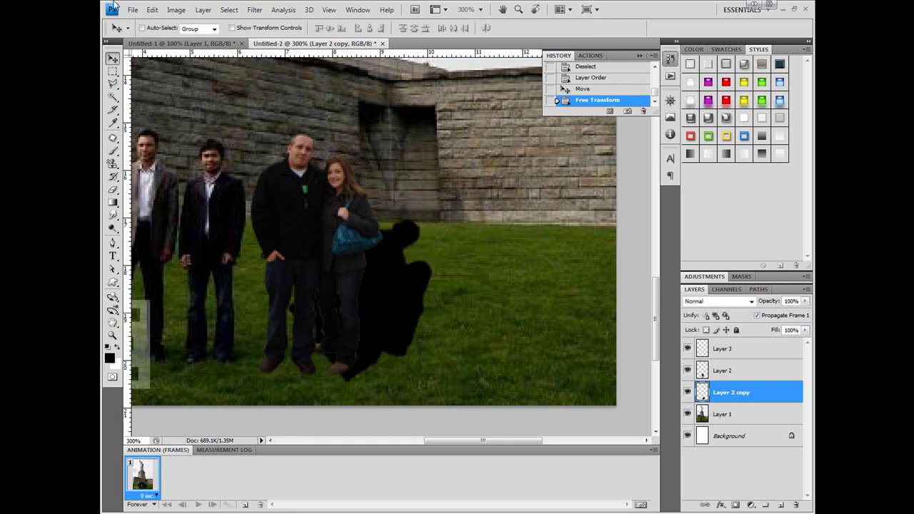
Warp the shadow, pulling the top-right corner and right side out and bending the top edge down.
{"action": "left_click", "coordinate": [152, 9]}
{"action": "mouse_move", "coordinate": [230, 219]}
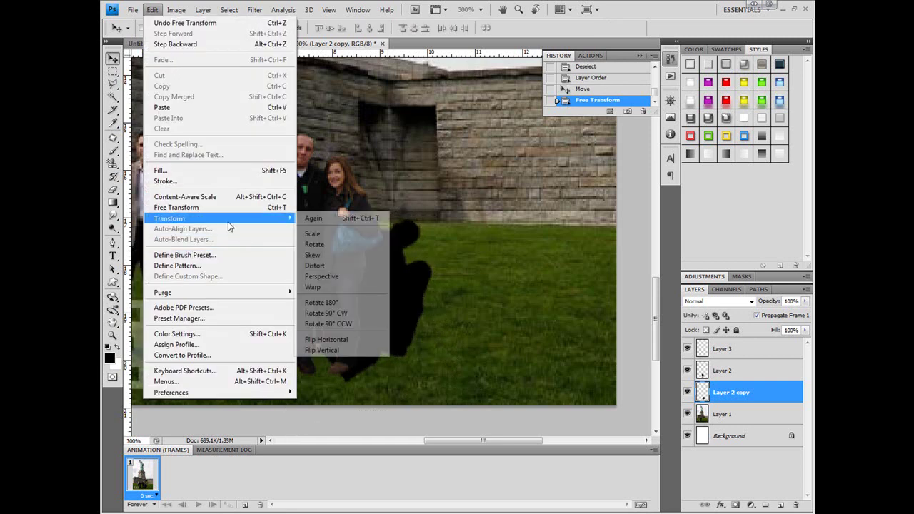
{"action": "left_click", "coordinate": [314, 287]}
{"action": "left_click_drag", "start_coordinate": [438, 218], "coordinate": [452, 243]}
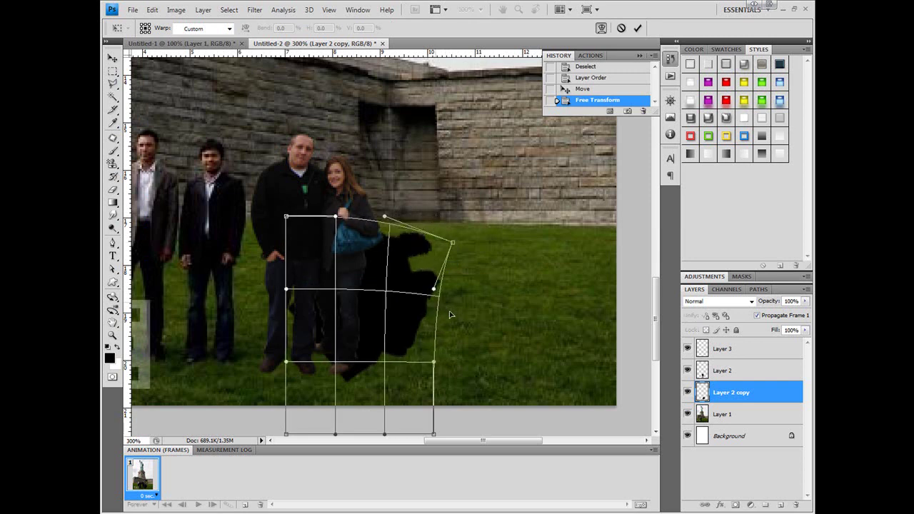
{"action": "mouse_move", "coordinate": [450, 314]}
{"action": "left_mouse_down"}
{"action": "mouse_move", "coordinate": [461, 326]}
{"action": "mouse_move", "coordinate": [434, 327]}
{"action": "mouse_move", "coordinate": [448, 308]}
{"action": "left_mouse_up"}
{"action": "left_click_drag", "start_coordinate": [338, 218], "coordinate": [297, 255]}
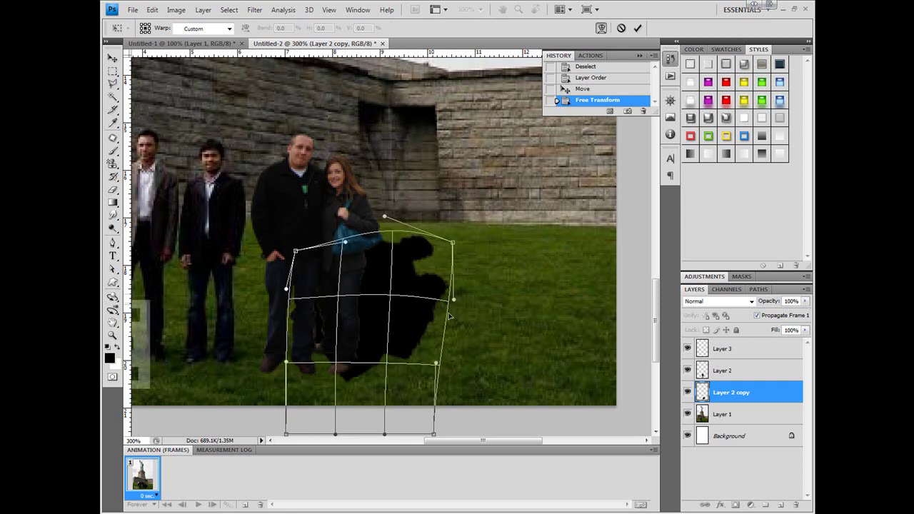
Refine the warp's lower corner, top edge, bottom curve and left side, then commit.
{"action": "scroll", "coordinate": [457, 323], "scroll_direction": "down", "scroll_amount": 2}
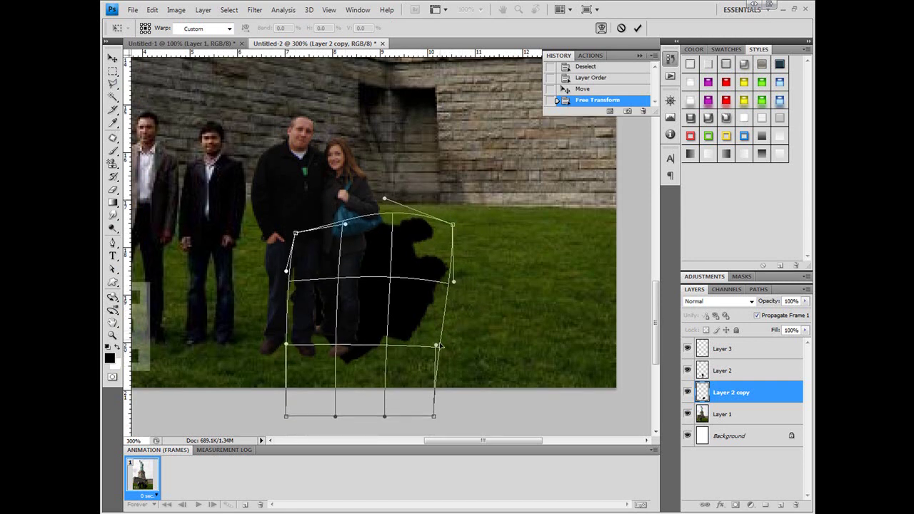
{"action": "left_click_drag", "start_coordinate": [437, 348], "coordinate": [433, 340]}
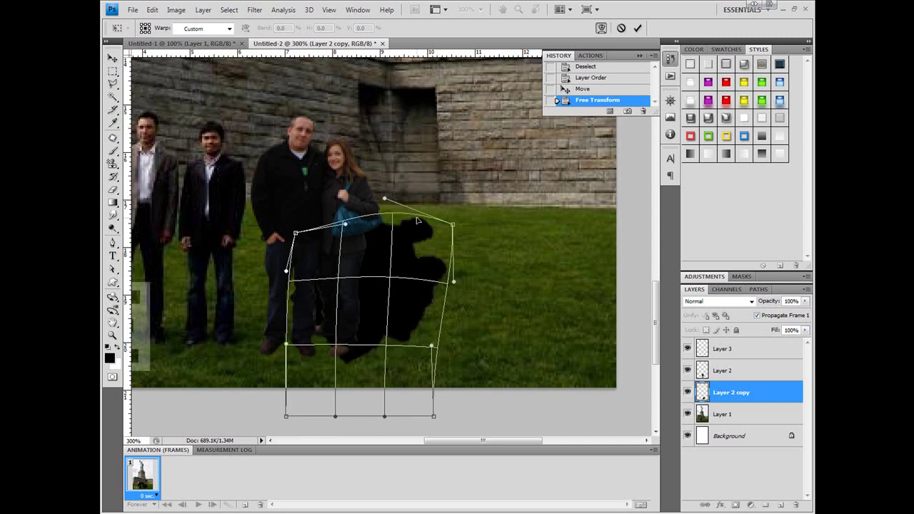
{"action": "left_click_drag", "start_coordinate": [409, 225], "coordinate": [421, 238]}
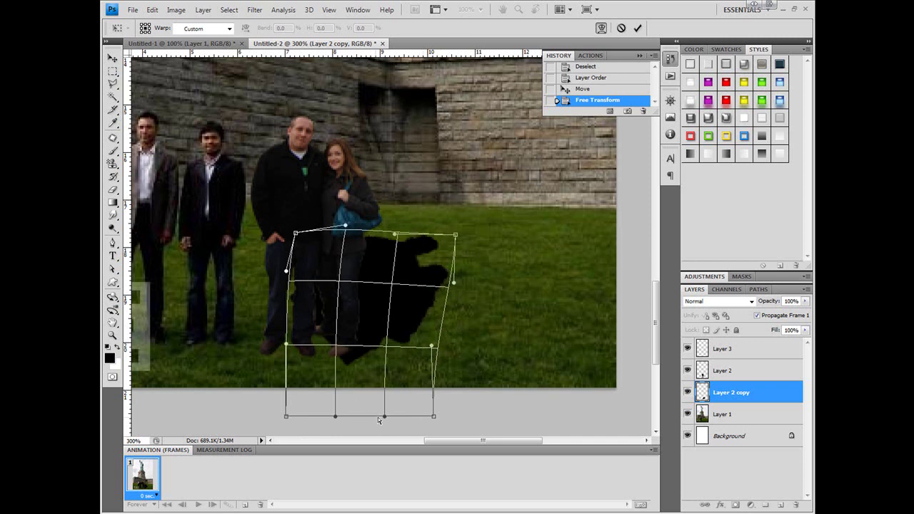
{"action": "left_click_drag", "start_coordinate": [384, 417], "coordinate": [332, 390]}
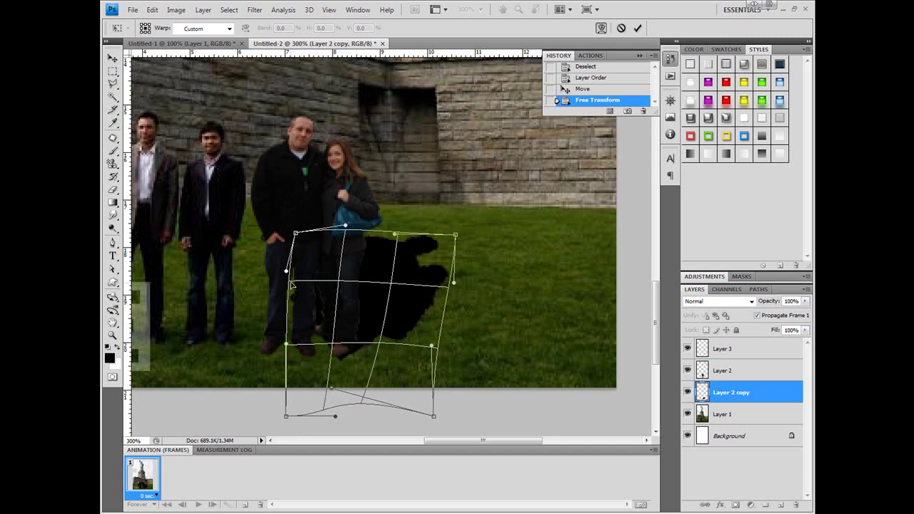
{"action": "left_click_drag", "start_coordinate": [292, 285], "coordinate": [297, 287]}
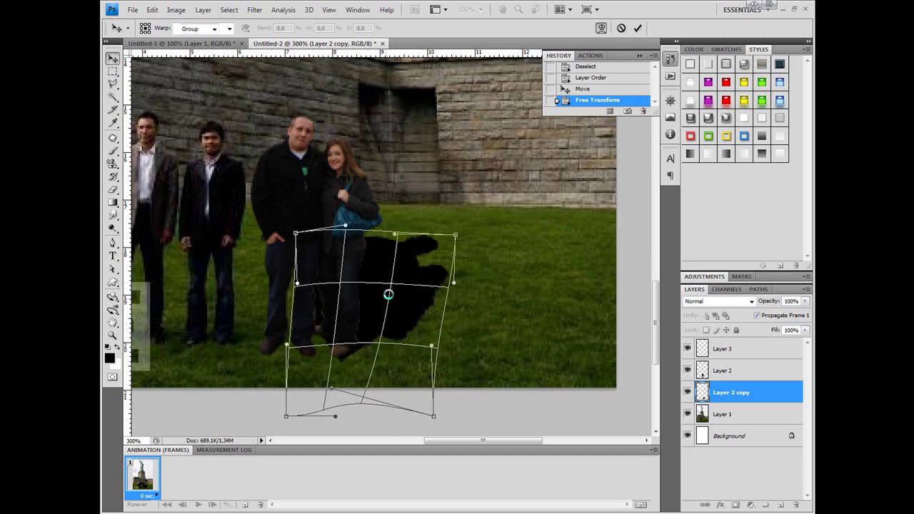
{"action": "key", "text": "Return"}
{"action": "scroll", "coordinate": [295, 309], "scroll_direction": "up", "scroll_amount": 3}
Zoom in on the group's feet and set Layer 2 copy's opacity to 10%.
{"action": "scroll", "coordinate": [295, 308], "scroll_direction": "up", "scroll_amount": 1}
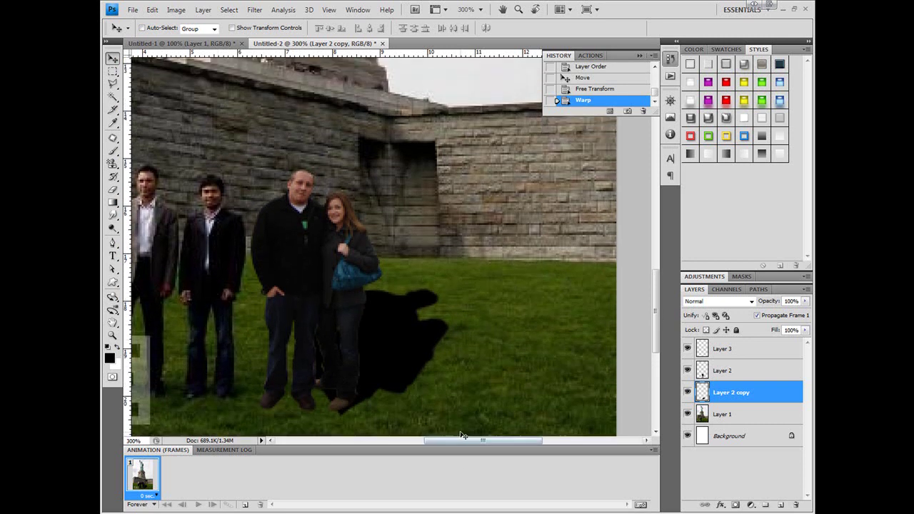
{"action": "left_click_drag", "start_coordinate": [460, 441], "coordinate": [438, 441]}
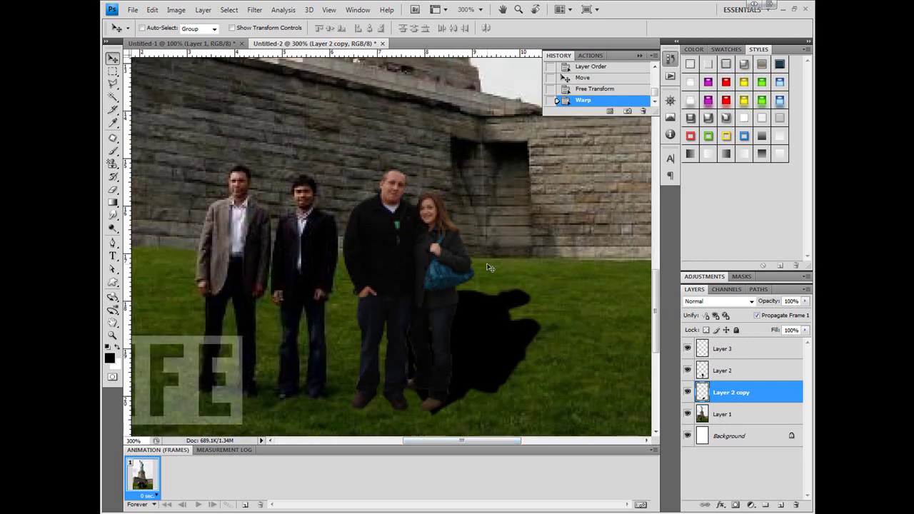
{"action": "key", "text": "ctrl+1"}
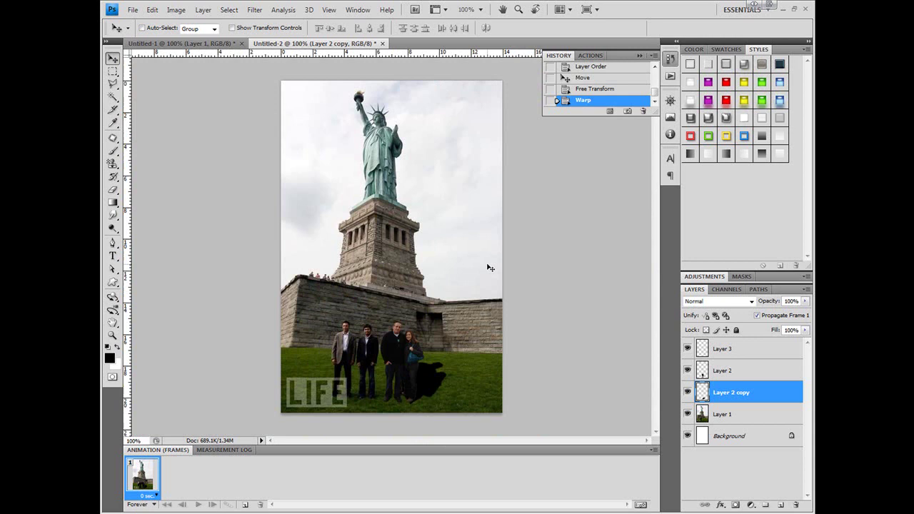
{"action": "key", "text": "ctrl+plus"}
{"action": "key", "text": "ctrl+plus"}
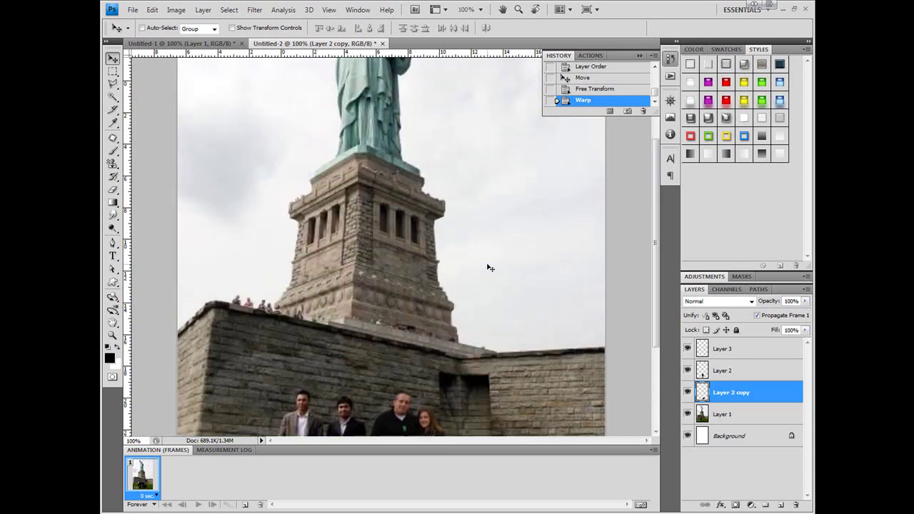
{"action": "scroll", "coordinate": [493, 285], "scroll_direction": "down", "scroll_amount": 2}
{"action": "scroll", "coordinate": [498, 312], "scroll_direction": "down", "scroll_amount": 6}
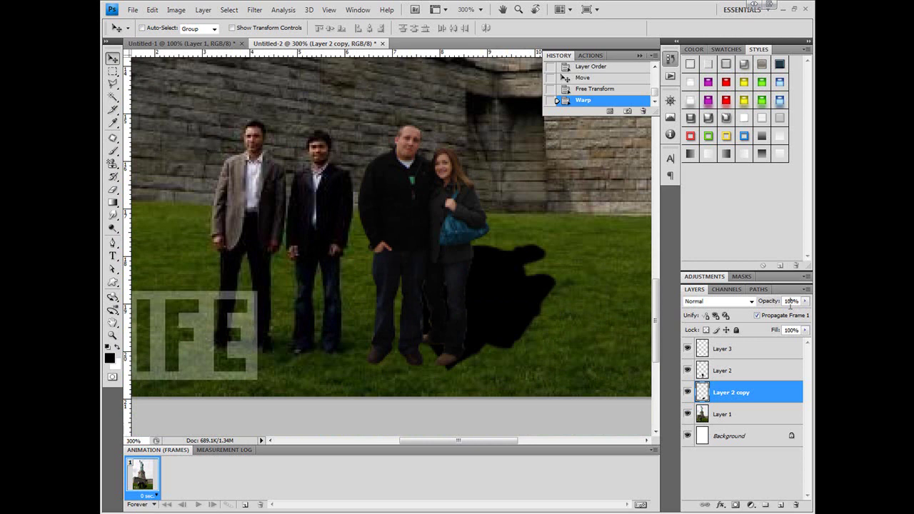
{"action": "type", "text": "0"}
{"action": "key", "text": "Return"}
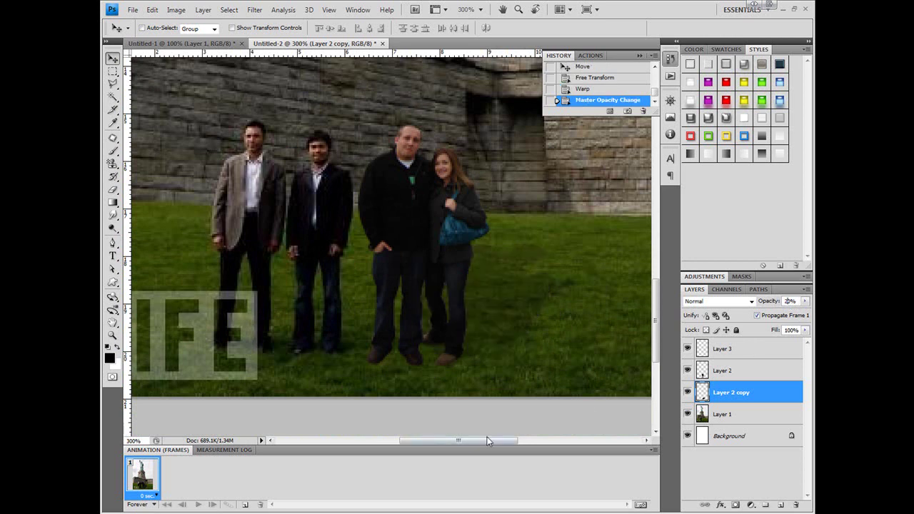
{"action": "left_click_drag", "start_coordinate": [487, 440], "coordinate": [495, 389]}
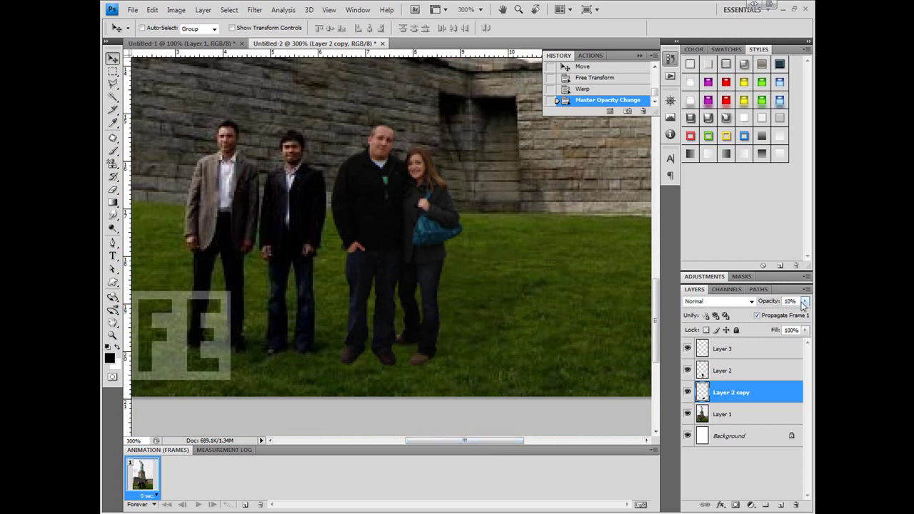
{"action": "key", "text": "Return"}
Pick the Brush Tool with a 16 px, 0% hardness tip and dab near the feet.
{"action": "left_click", "coordinate": [113, 151]}
{"action": "left_click", "coordinate": [150, 150]}
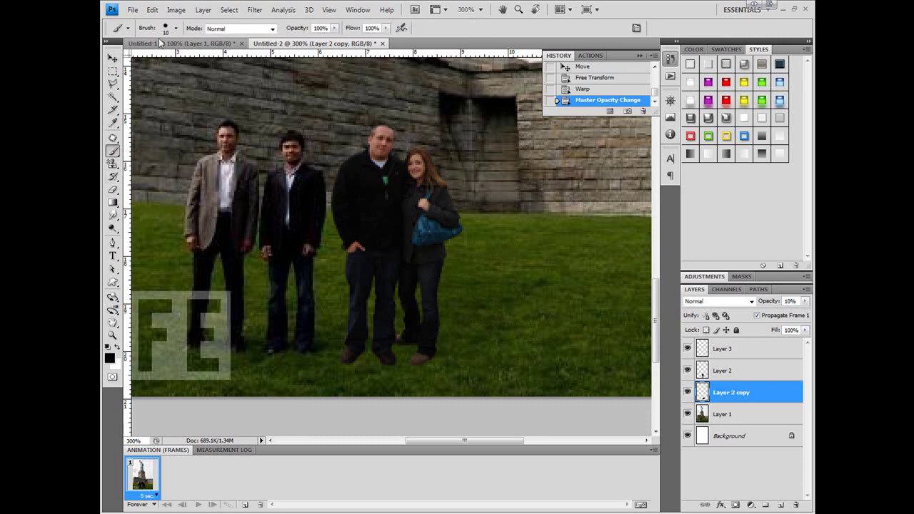
{"action": "left_click", "coordinate": [165, 30]}
{"action": "left_click_drag", "start_coordinate": [179, 102], "coordinate": [120, 114]}
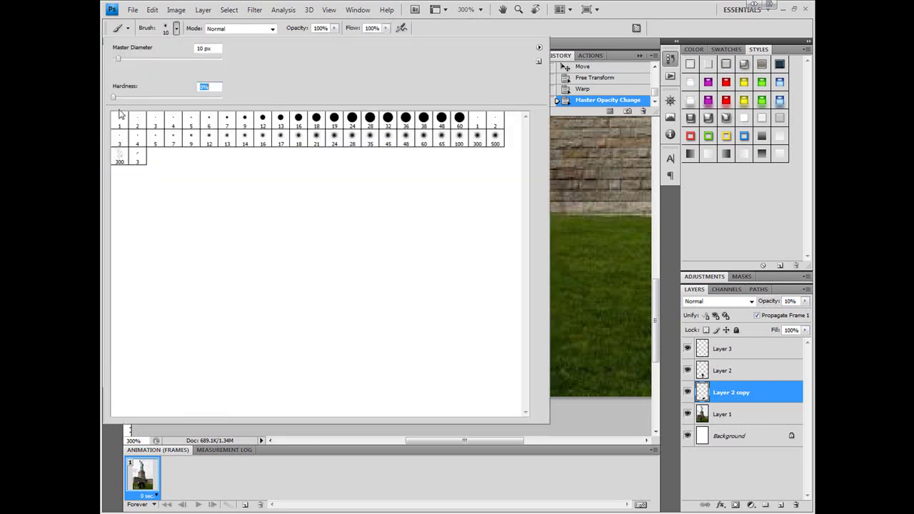
{"action": "double_click", "coordinate": [262, 138]}
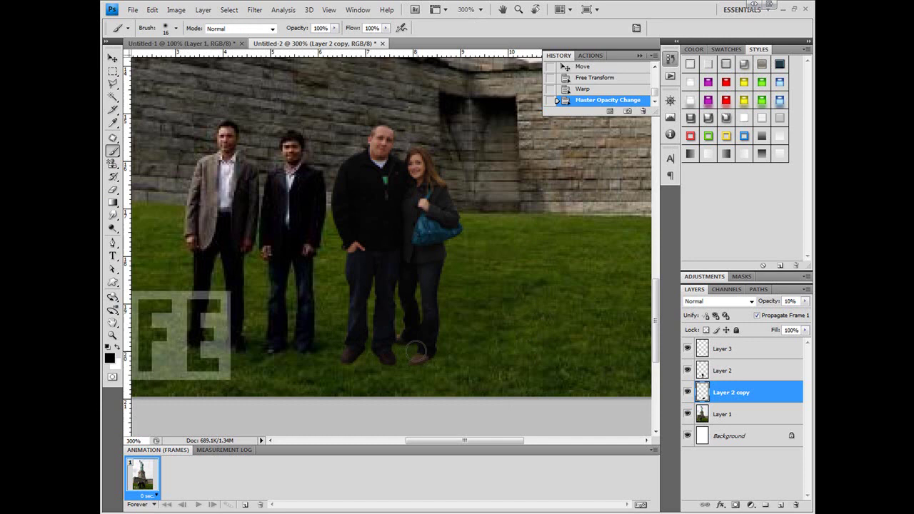
{"action": "left_click", "coordinate": [363, 355]}
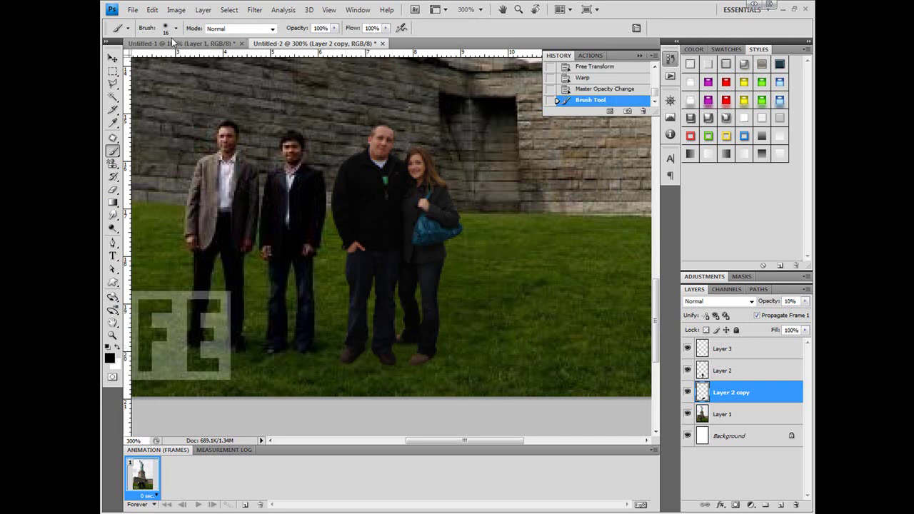
Add Layer 4 at 20% opacity and paint soft black strokes around the group's feet.
{"action": "left_click", "coordinate": [781, 506]}
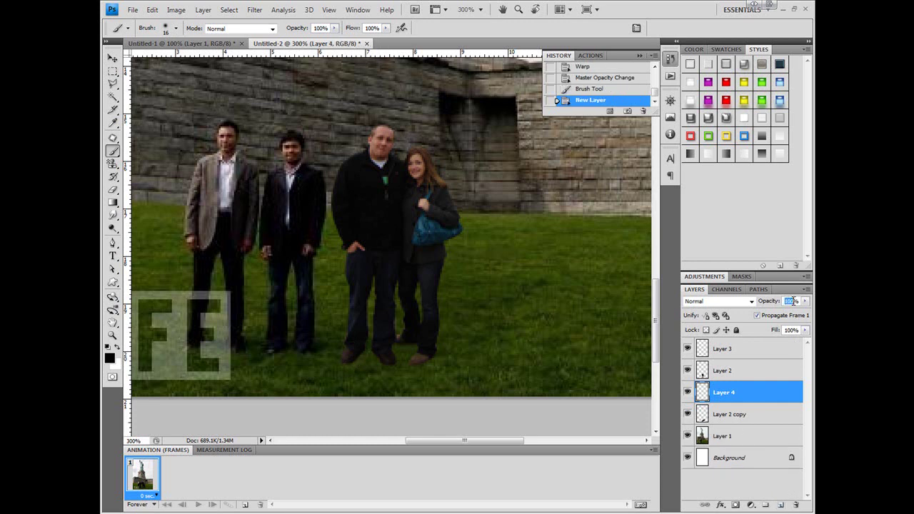
{"action": "type", "text": "2"}
{"action": "key", "text": "Return"}
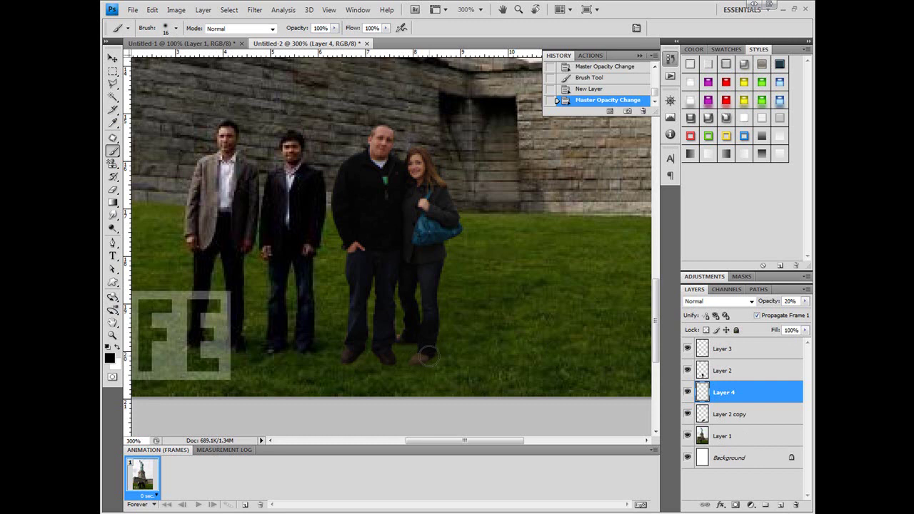
{"action": "mouse_move", "coordinate": [427, 355]}
{"action": "left_mouse_down"}
{"action": "mouse_move", "coordinate": [397, 347]}
{"action": "mouse_move", "coordinate": [405, 341]}
{"action": "mouse_move", "coordinate": [390, 368]}
{"action": "mouse_move", "coordinate": [350, 358]}
{"action": "left_mouse_up"}
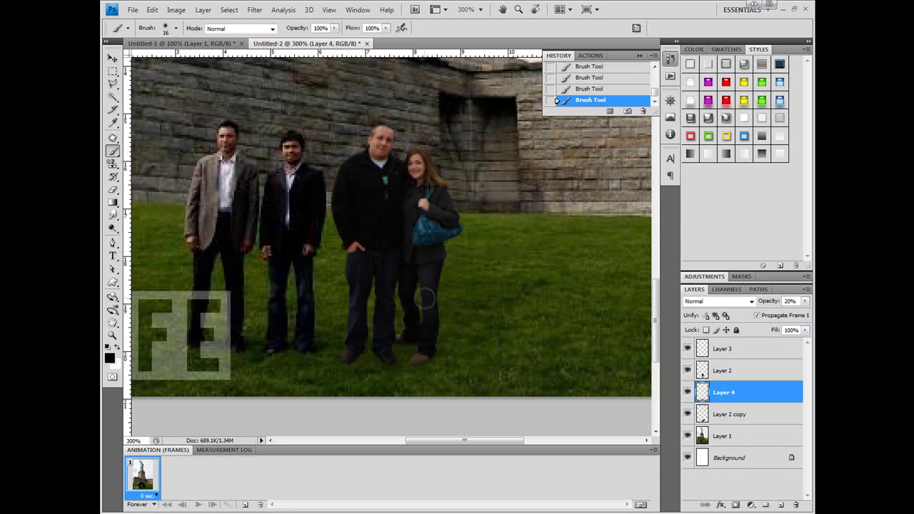
{"action": "key", "text": "ctrl+1"}
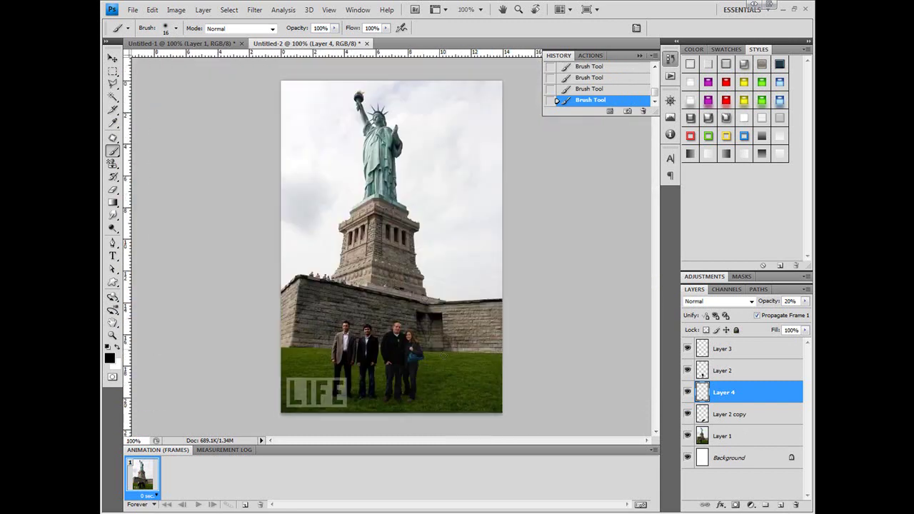
{"action": "key", "text": "ctrl+equal"}
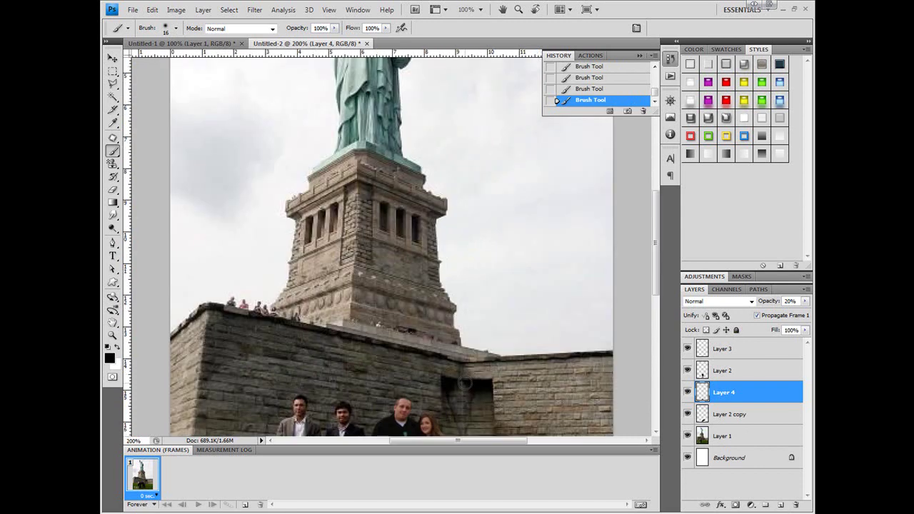
{"action": "scroll", "coordinate": [464, 379], "scroll_direction": "down", "scroll_amount": 6}
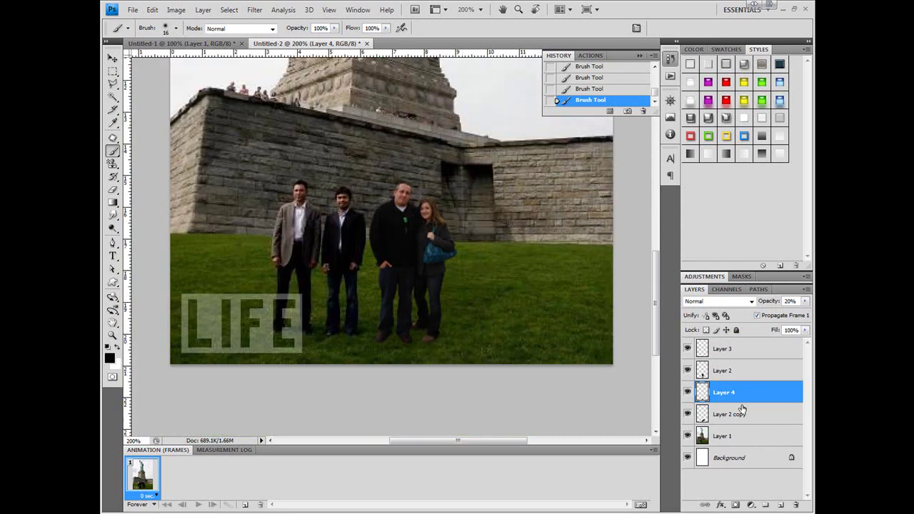
Merge Layer 4 down into Layer 2 copy and toggle its visibility to compare.
{"action": "left_click", "coordinate": [703, 417], "text": "ctrl"}
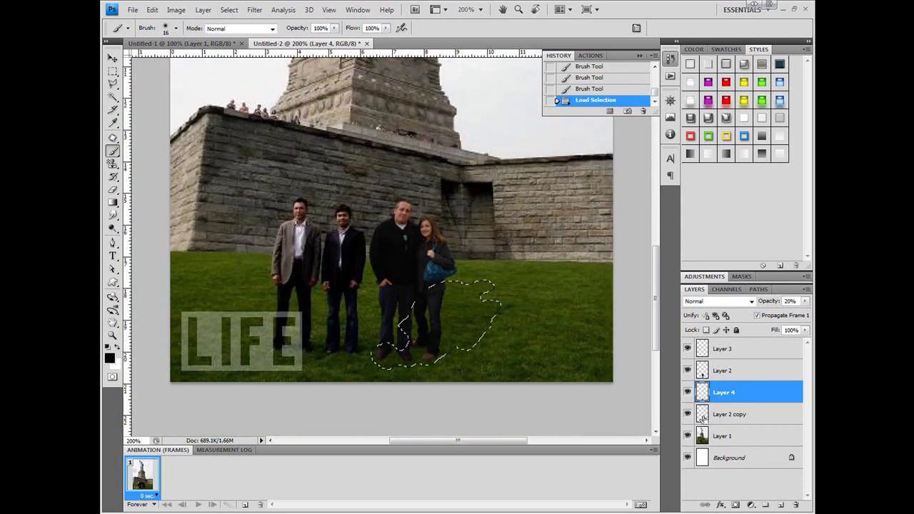
{"action": "key", "text": "ctrl+d"}
{"action": "key", "text": "ctrl+e"}
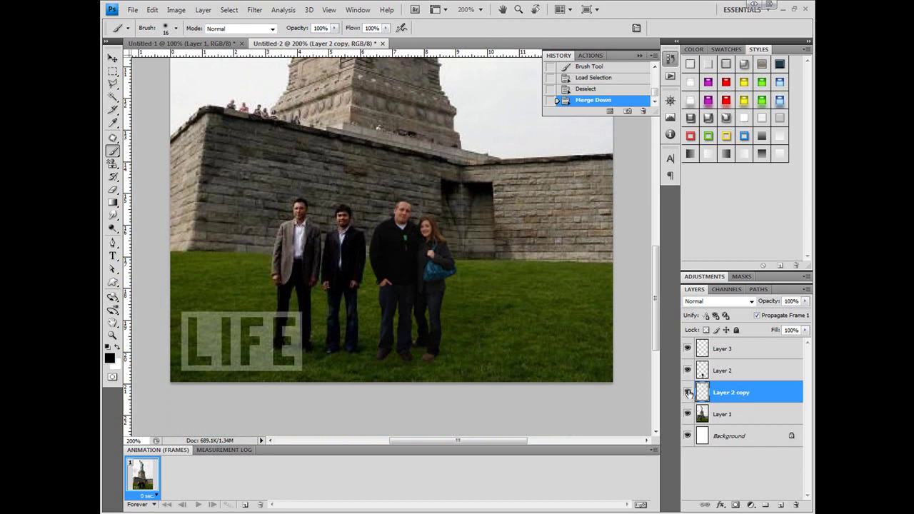
{"action": "left_click", "coordinate": [688, 392]}
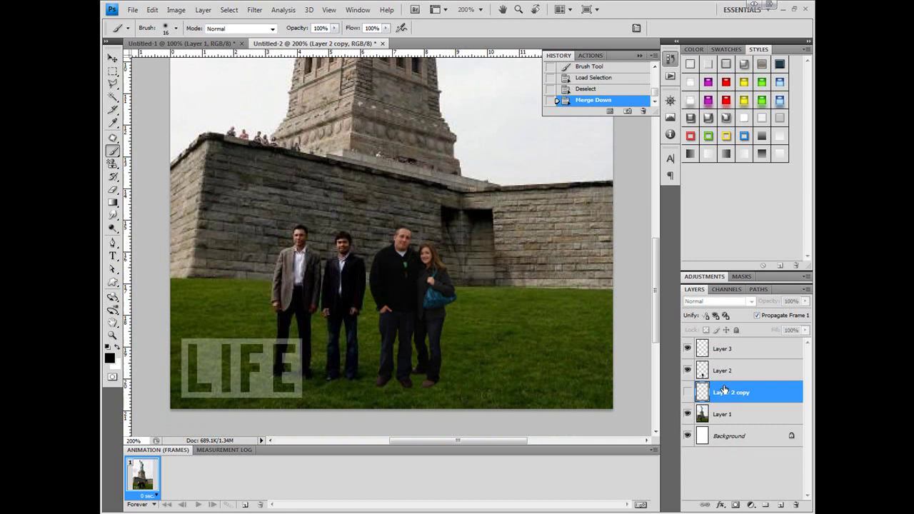
{"action": "left_click", "coordinate": [688, 392]}
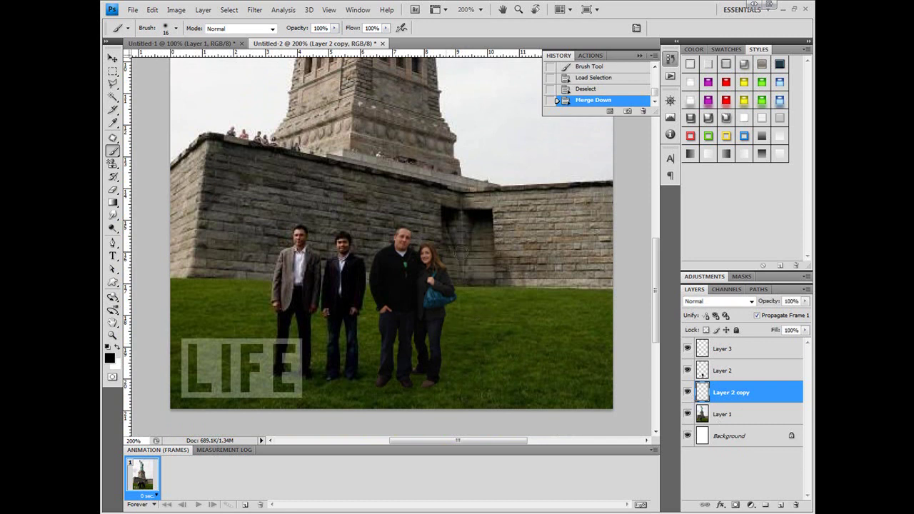
{"action": "scroll", "coordinate": [415, 347], "scroll_direction": "down", "scroll_amount": 2}
{"action": "scroll", "coordinate": [432, 321], "scroll_direction": "up", "scroll_amount": 1}
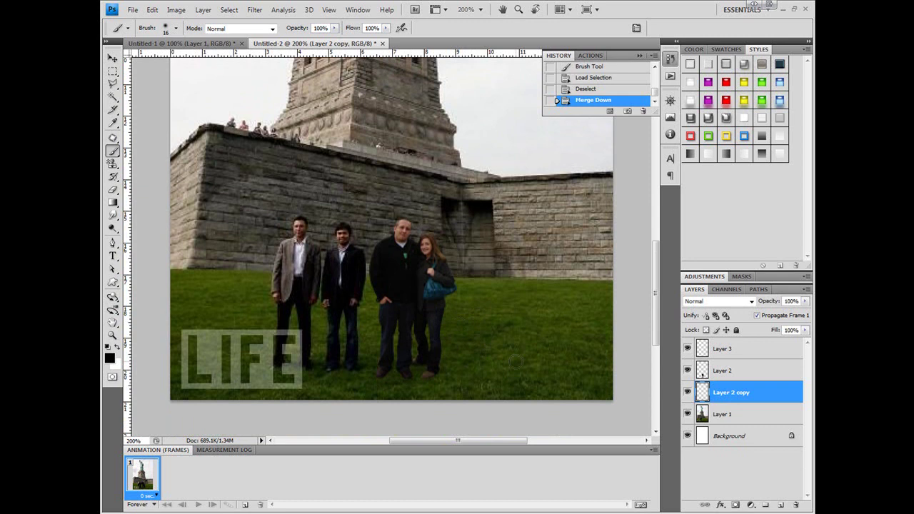
{"action": "scroll", "coordinate": [366, 183], "scroll_direction": "up", "scroll_amount": 5}
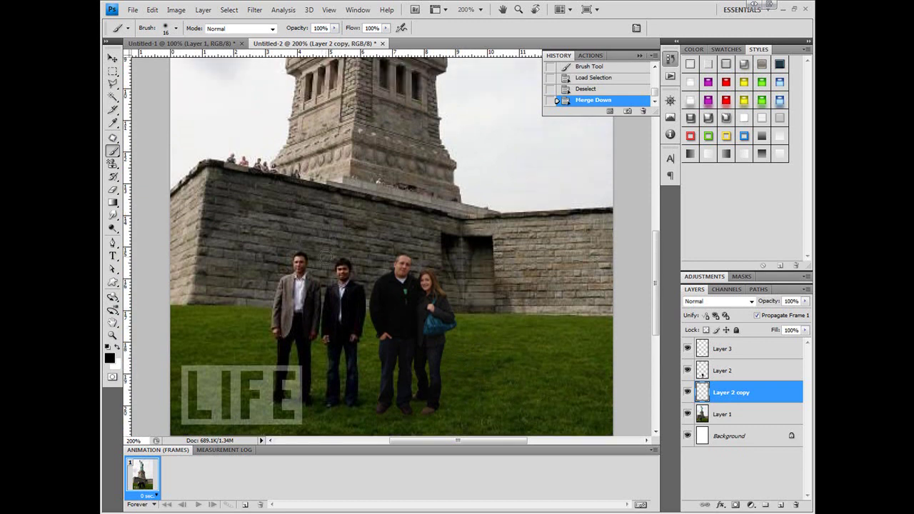
{"action": "scroll", "coordinate": [366, 183], "scroll_direction": "down", "scroll_amount": 6}
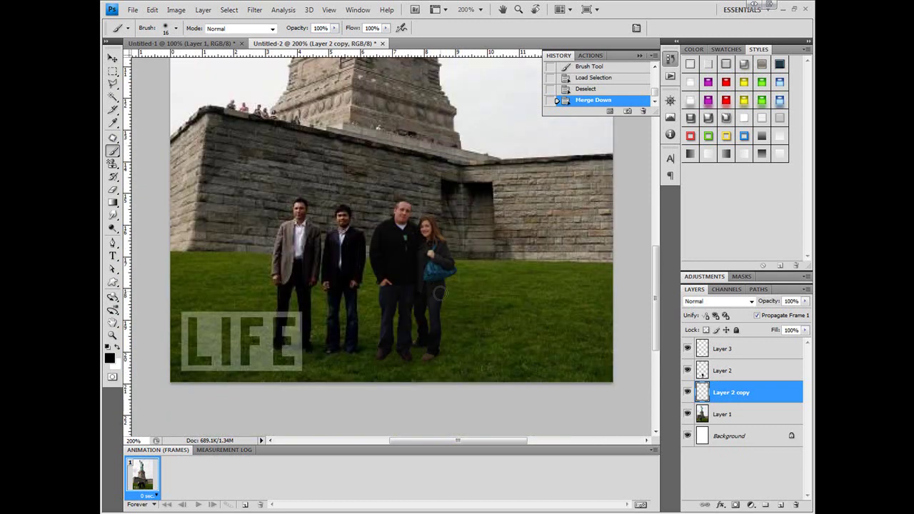
{"action": "scroll", "coordinate": [473, 322], "scroll_direction": "up", "scroll_amount": 2}
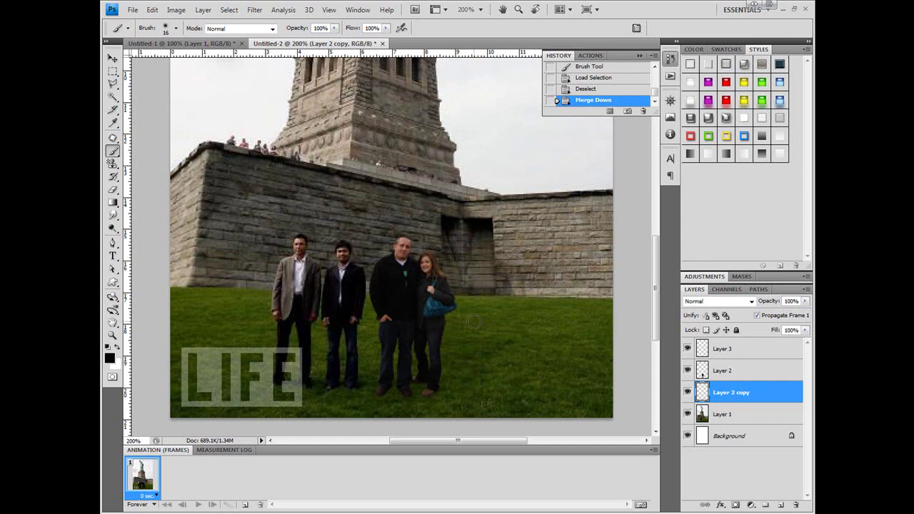